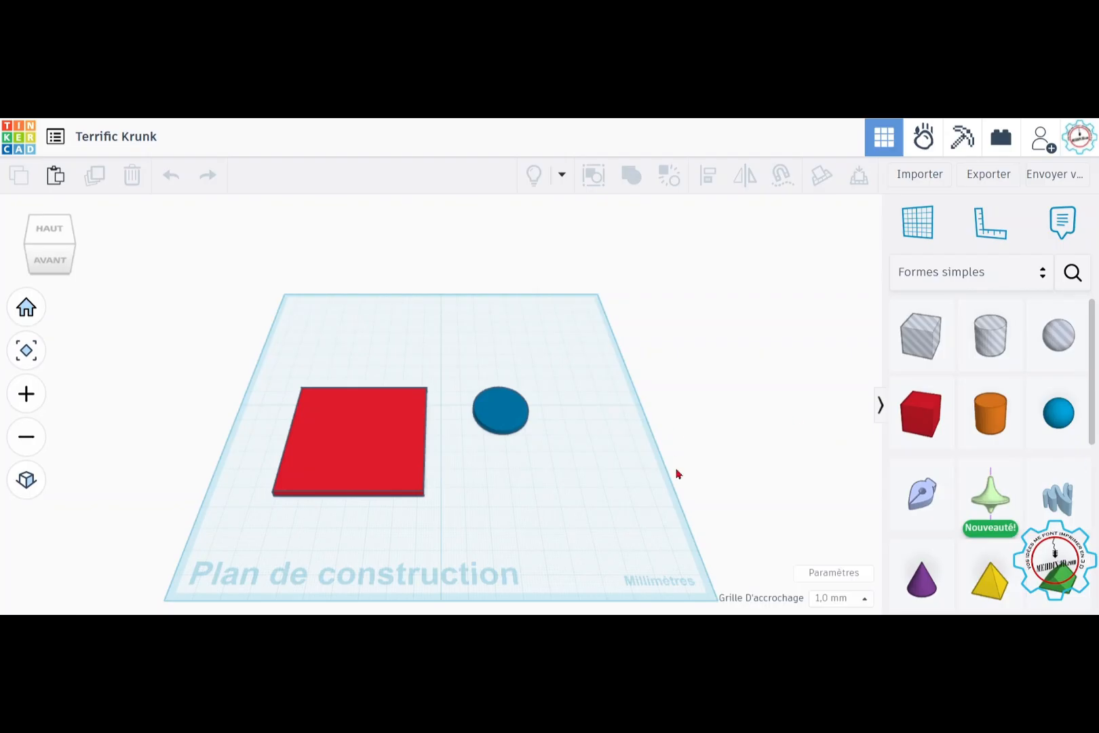
Step: Delete the blue disc and the red square plate from the workplane
click(525, 421)
key(Delete)
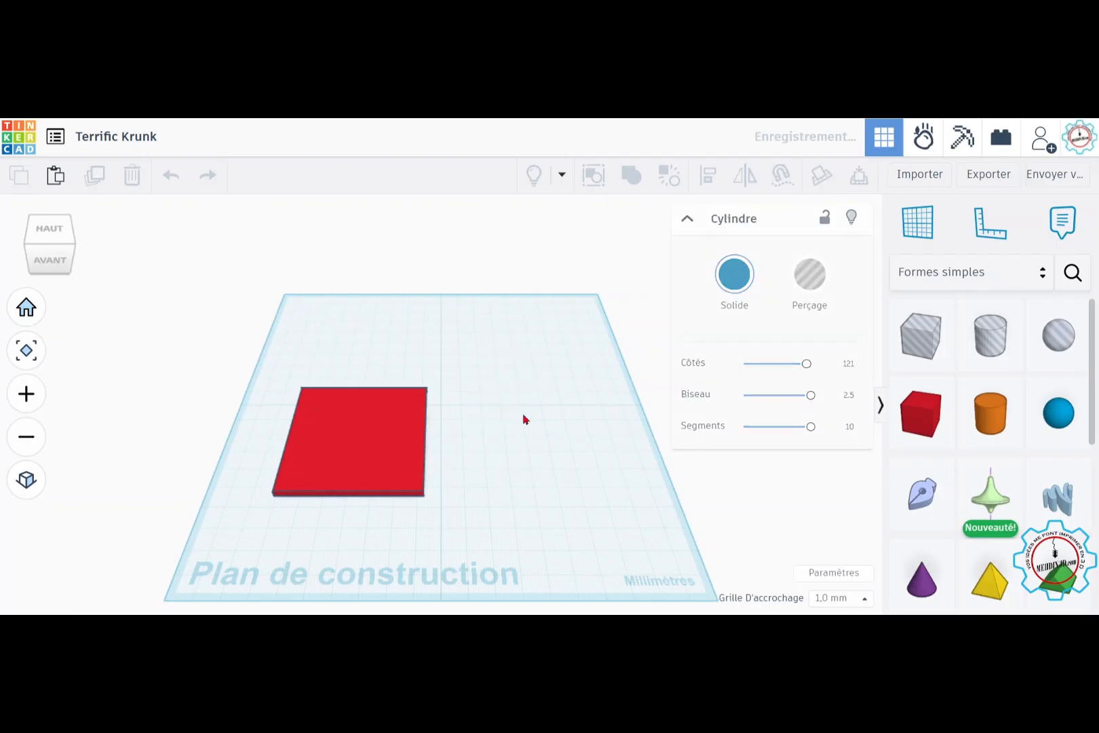
click(353, 426)
key(Delete)
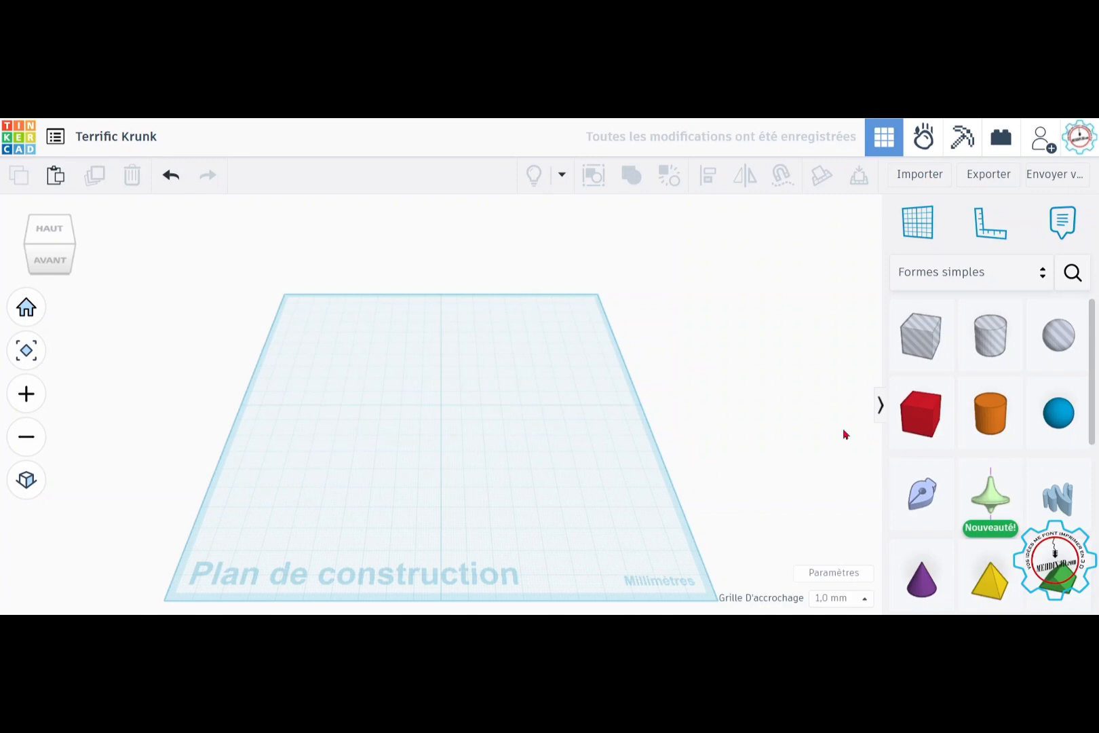
Step: Place a solid red box near the workplane's centre and an orange cylinder in front and to the left of it
drag(936, 421, 469, 414)
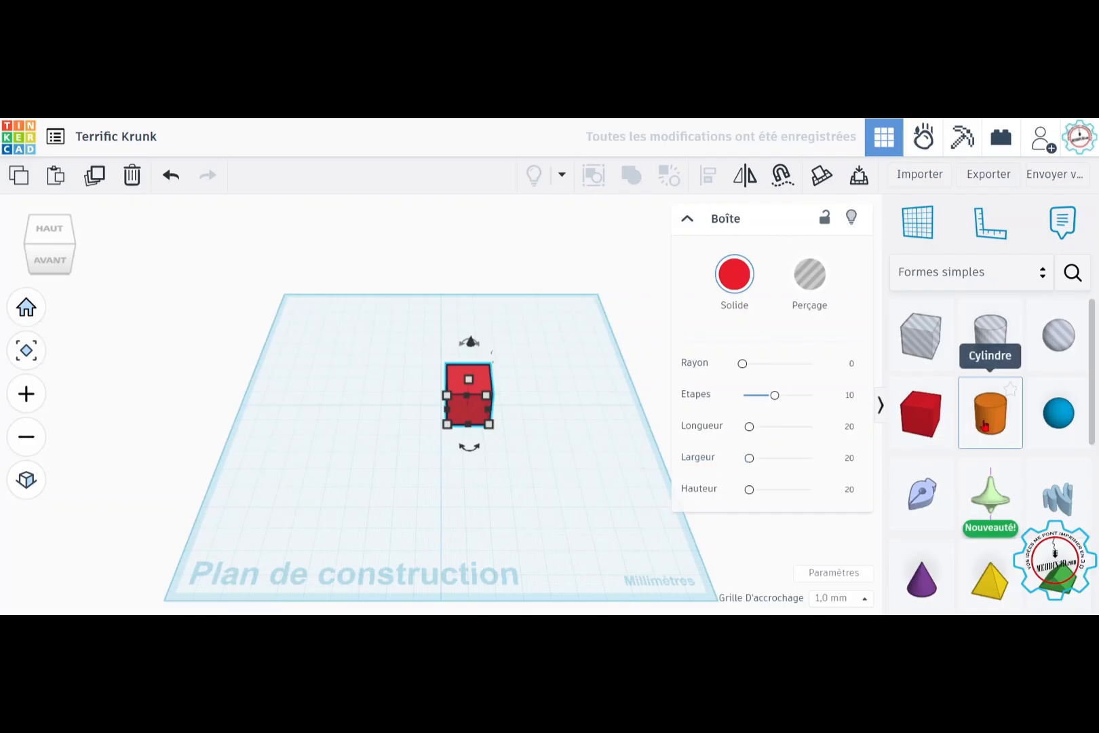
drag(983, 426, 365, 502)
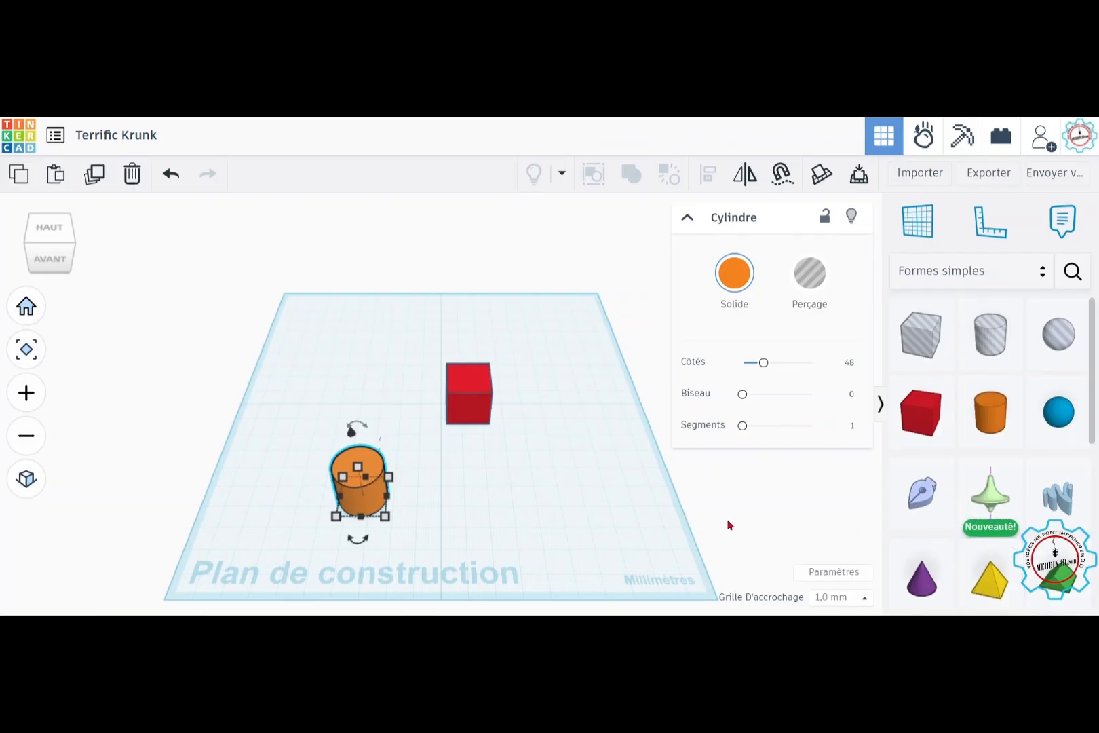
Step: Select the box and the cylinder together, and clear the selection again
shift+click(470, 404)
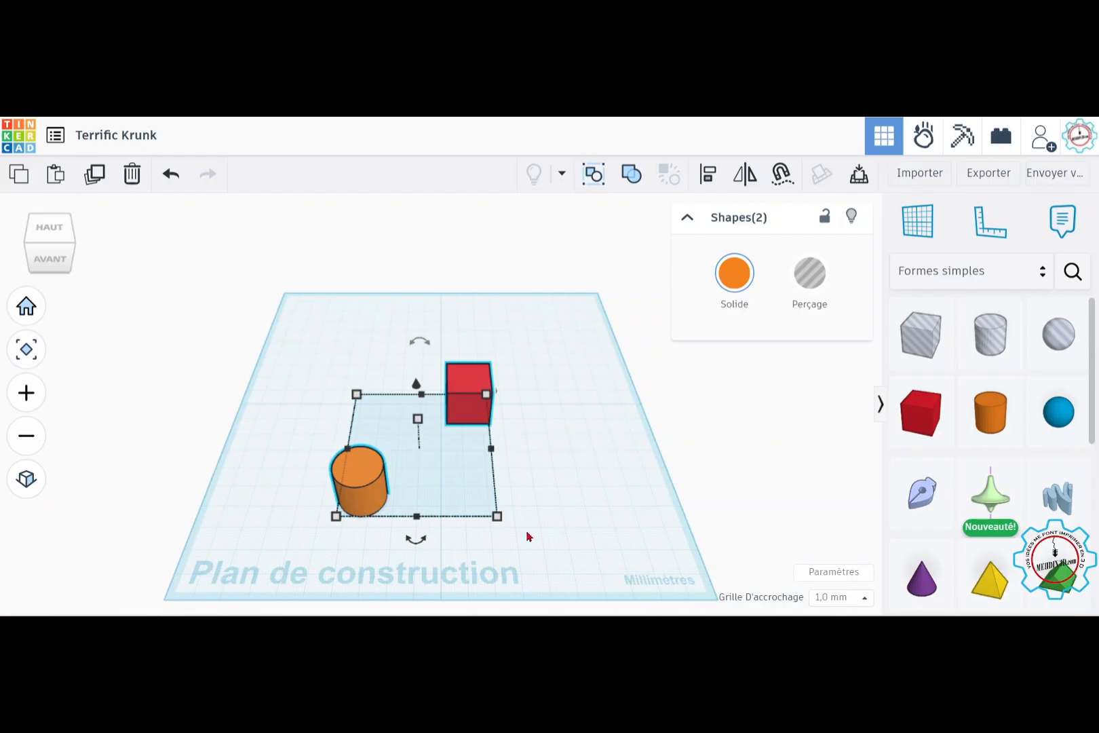
click(542, 510)
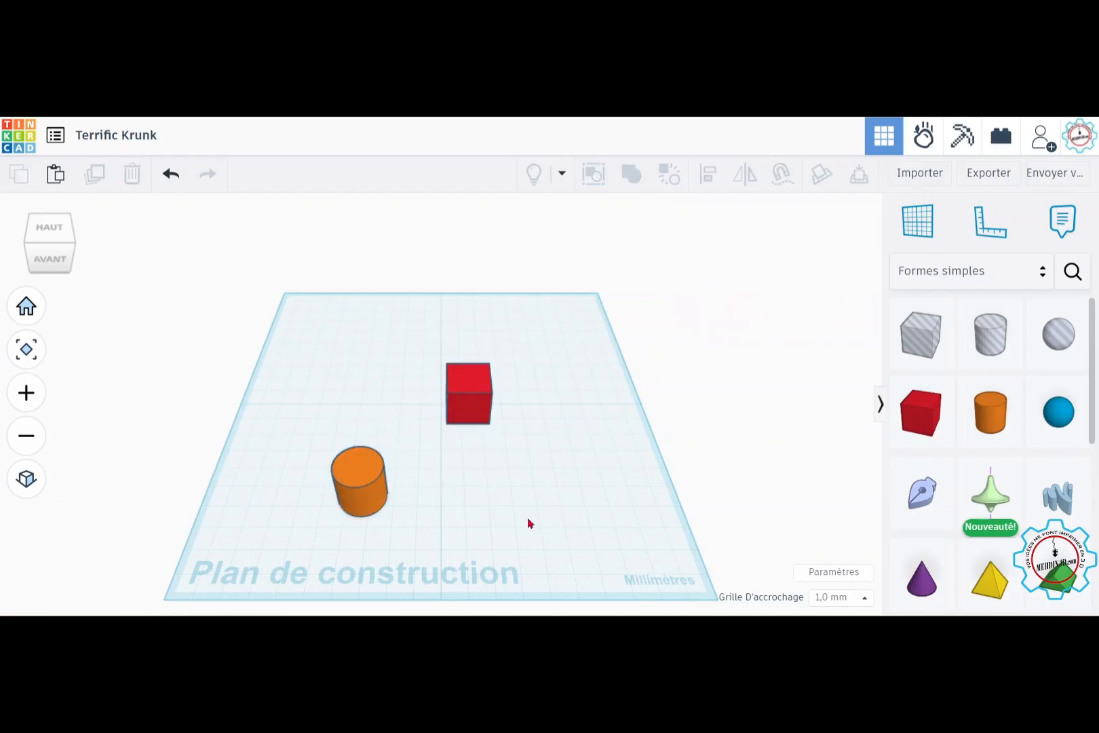
drag(528, 519, 276, 355)
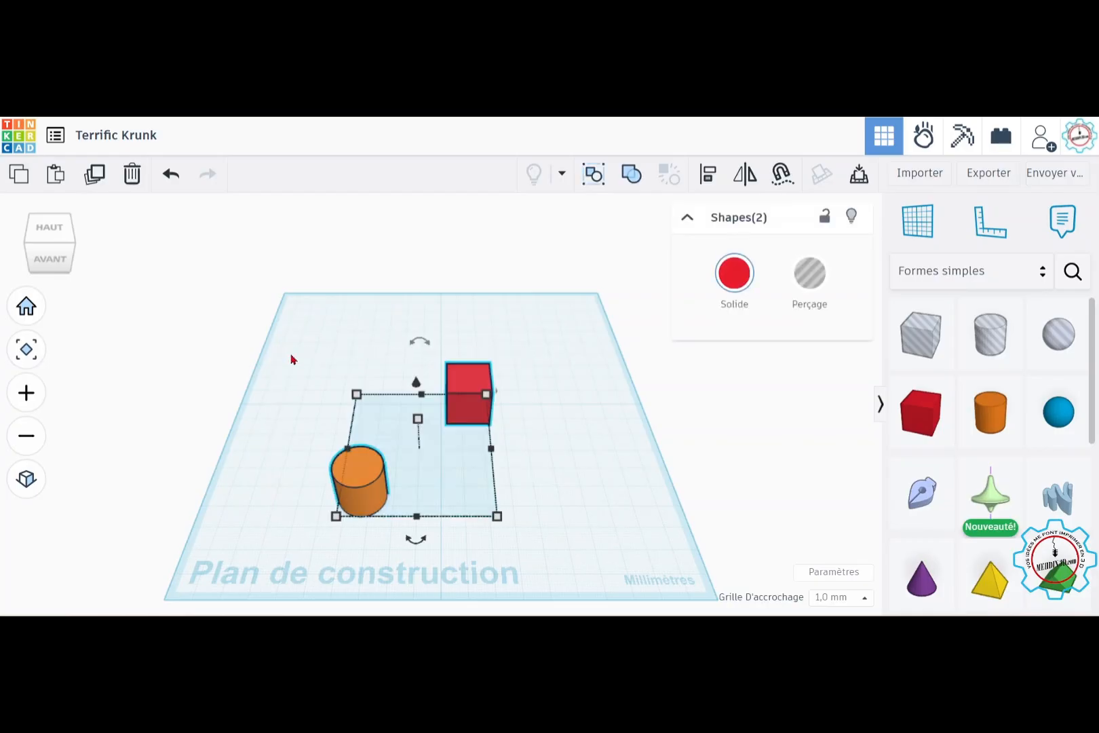
mouse_move(574, 505)
right_down()
mouse_move(567, 486)
mouse_move(577, 481)
right_up()
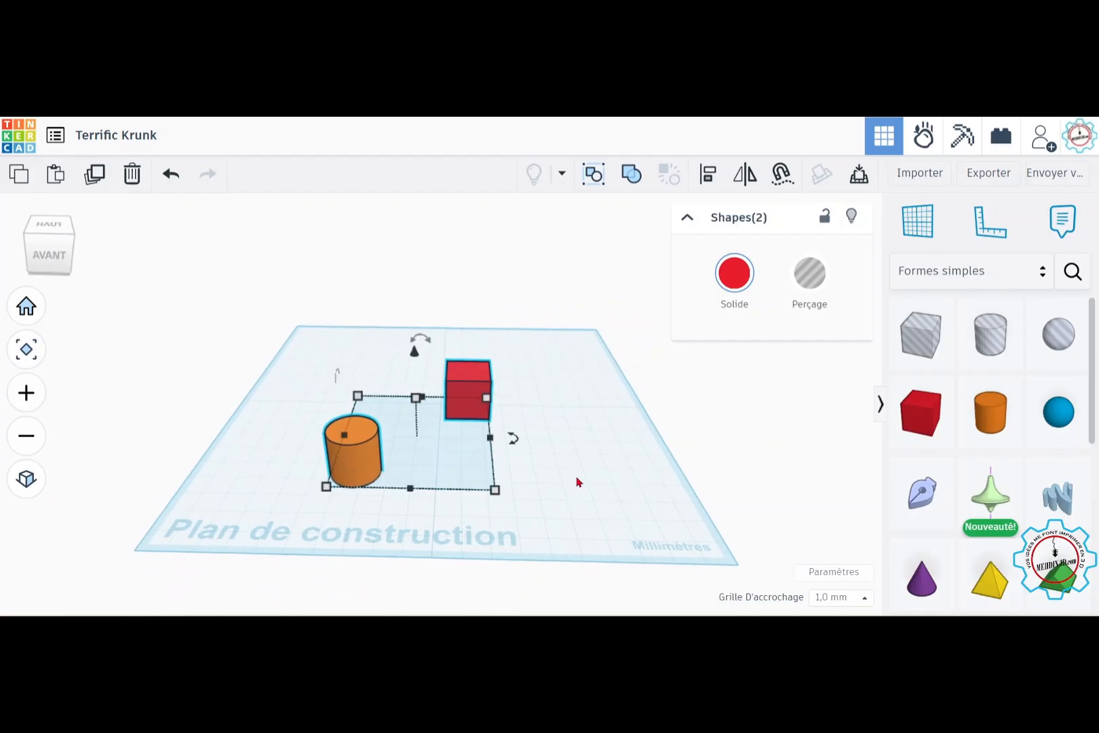
click(575, 466)
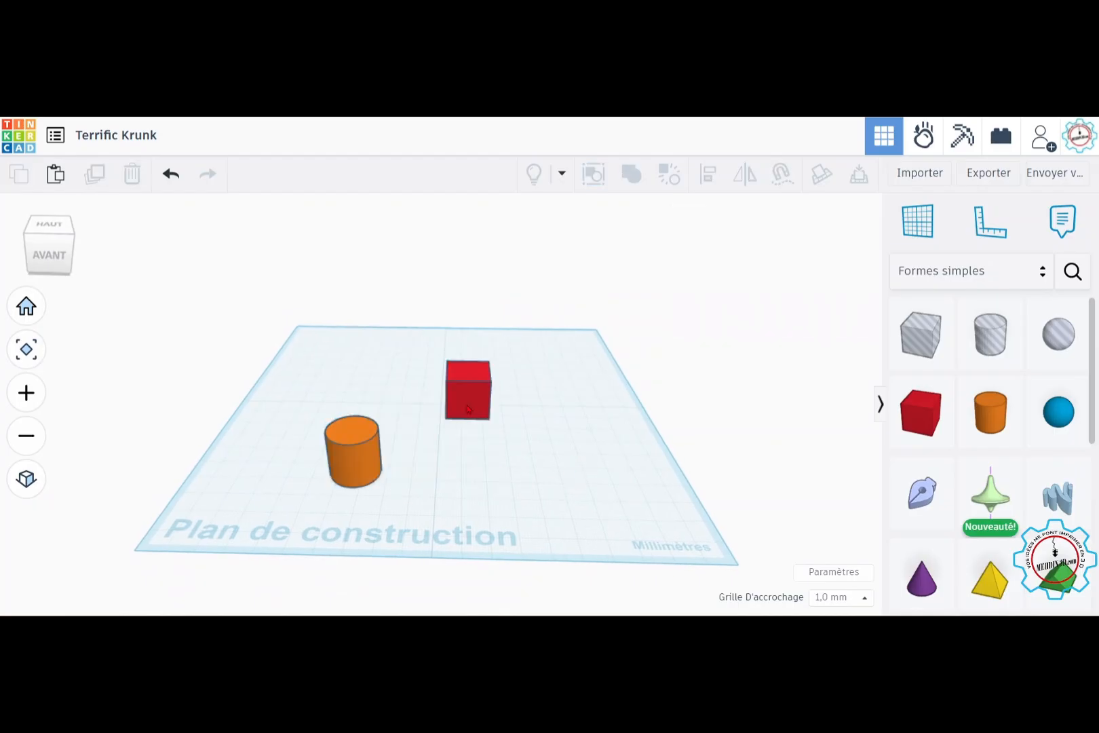
Step: Enlarge the red box's footprint and lower its height to make a wide, thin plate
click(487, 415)
drag(489, 419, 587, 460)
drag(512, 392, 513, 428)
right_drag(567, 490, 576, 596)
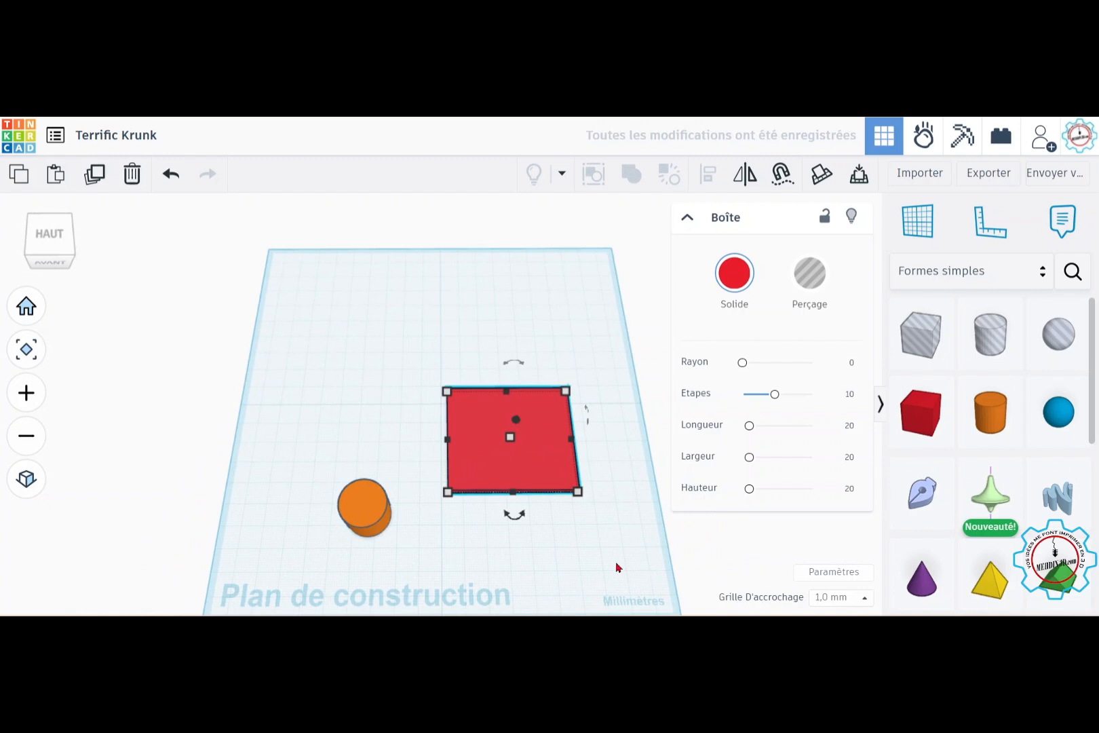
Step: Align the red plate and the orange cylinder along their left and front edges
drag(612, 561, 270, 336)
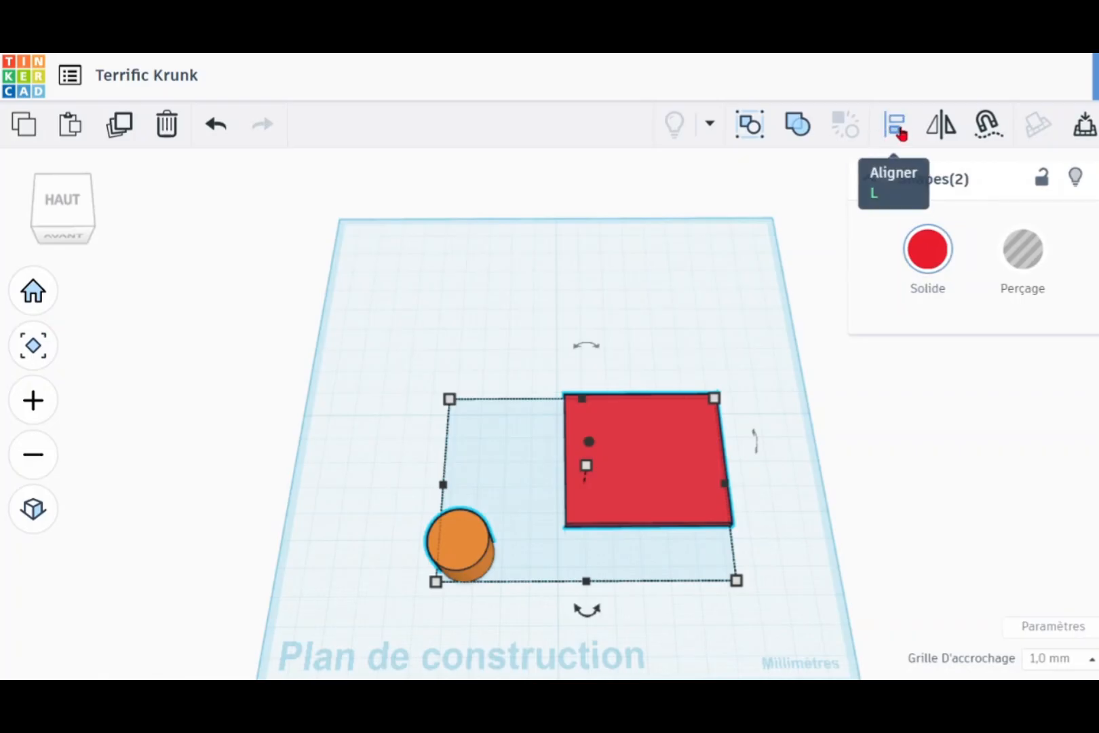
click(901, 134)
right_drag(893, 557, 831, 520)
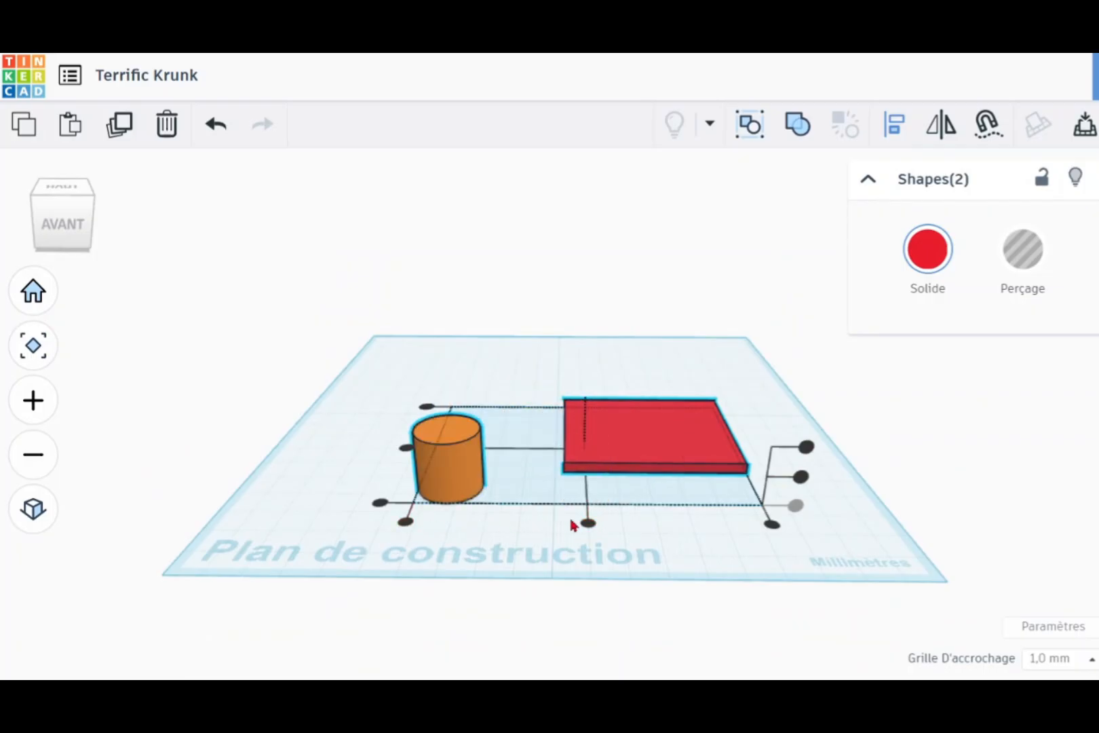
right_drag(623, 518, 657, 606)
middle_drag(659, 612, 702, 572)
scroll(623, 520, up, 5)
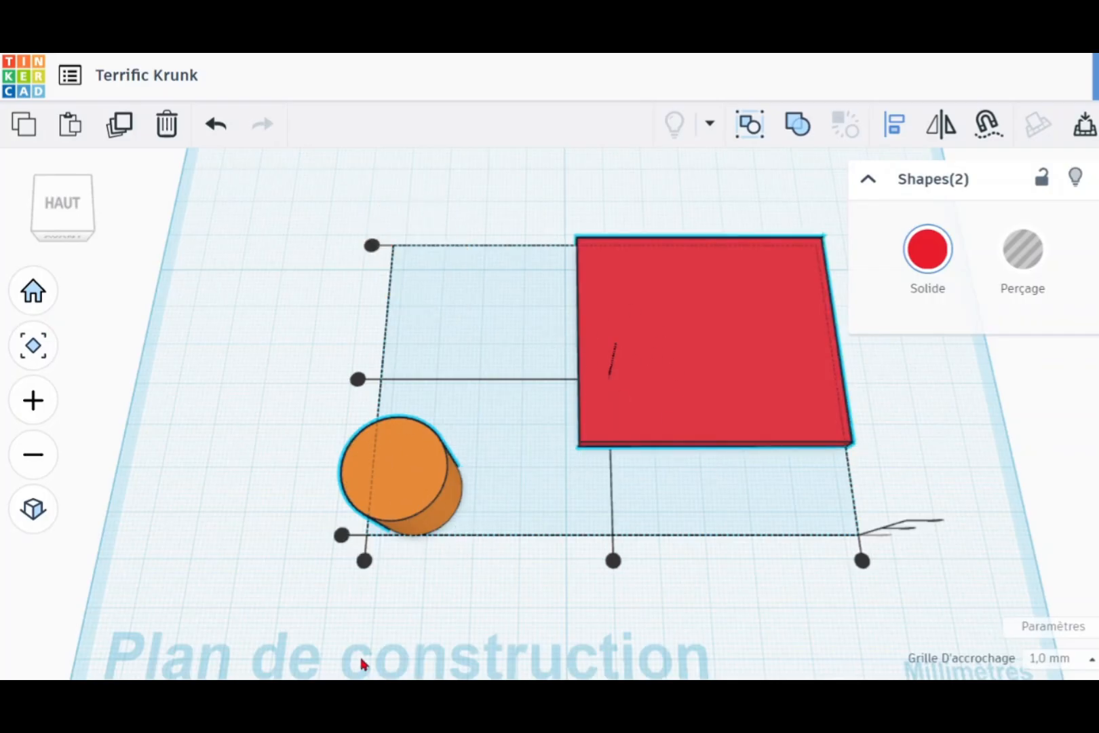
click(364, 560)
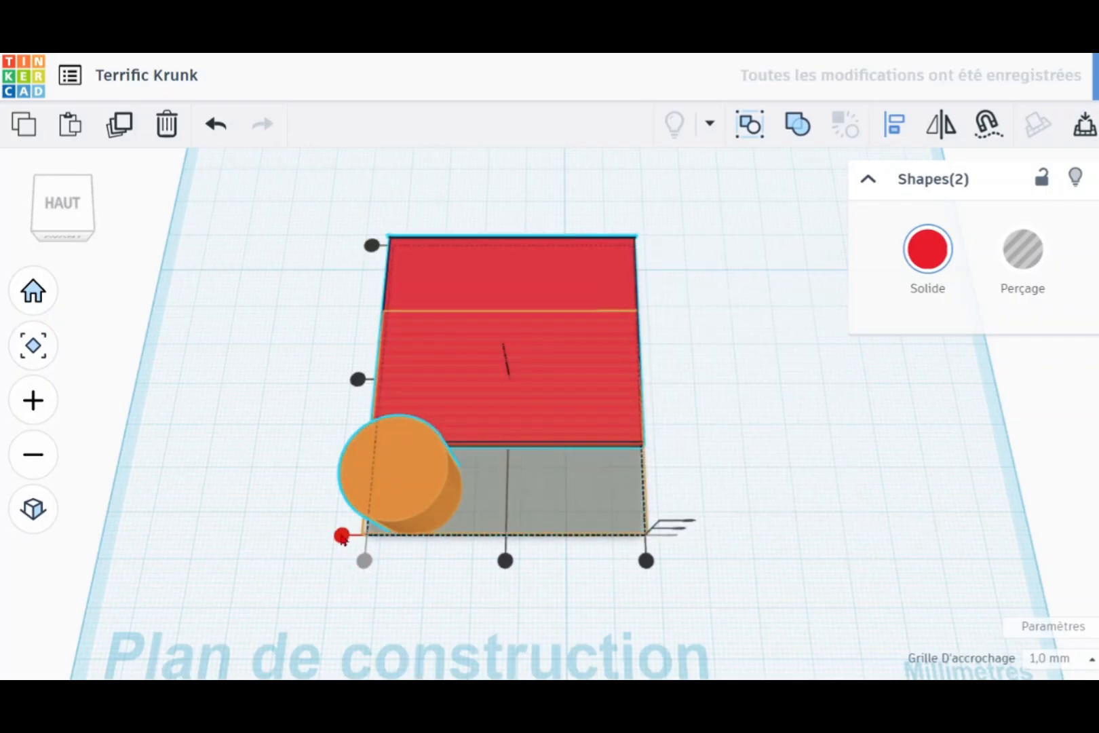
click(343, 536)
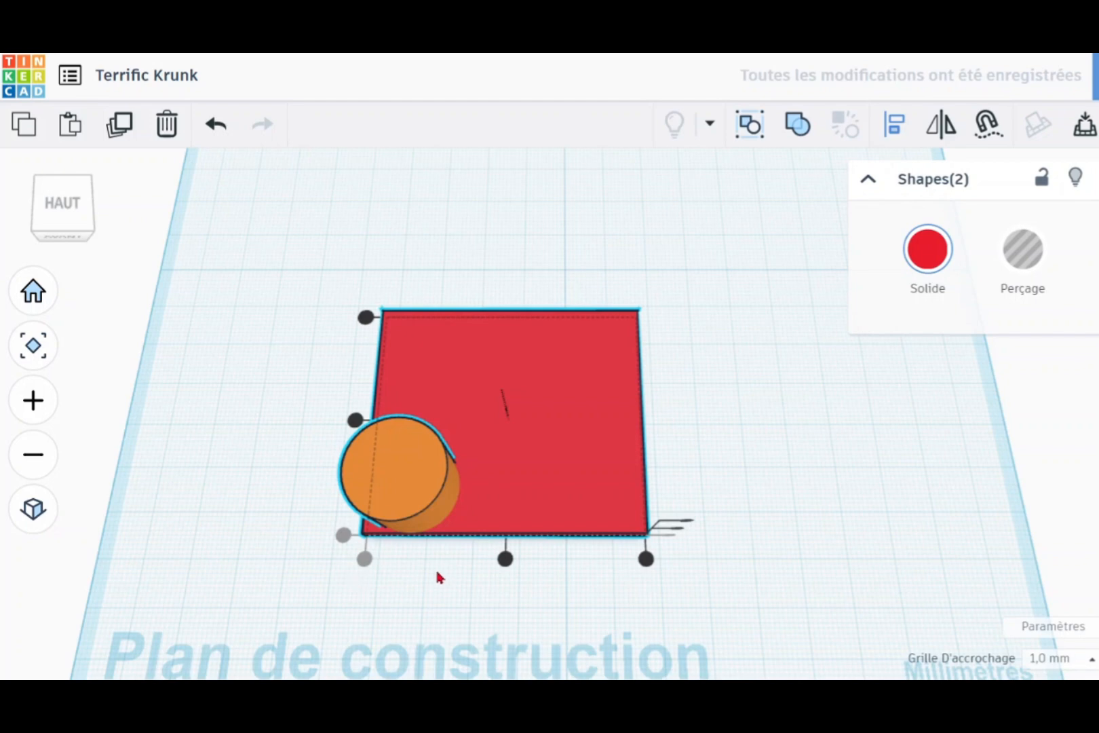
Step: Centre the cylinder on the red plate in both width and depth
click(504, 558)
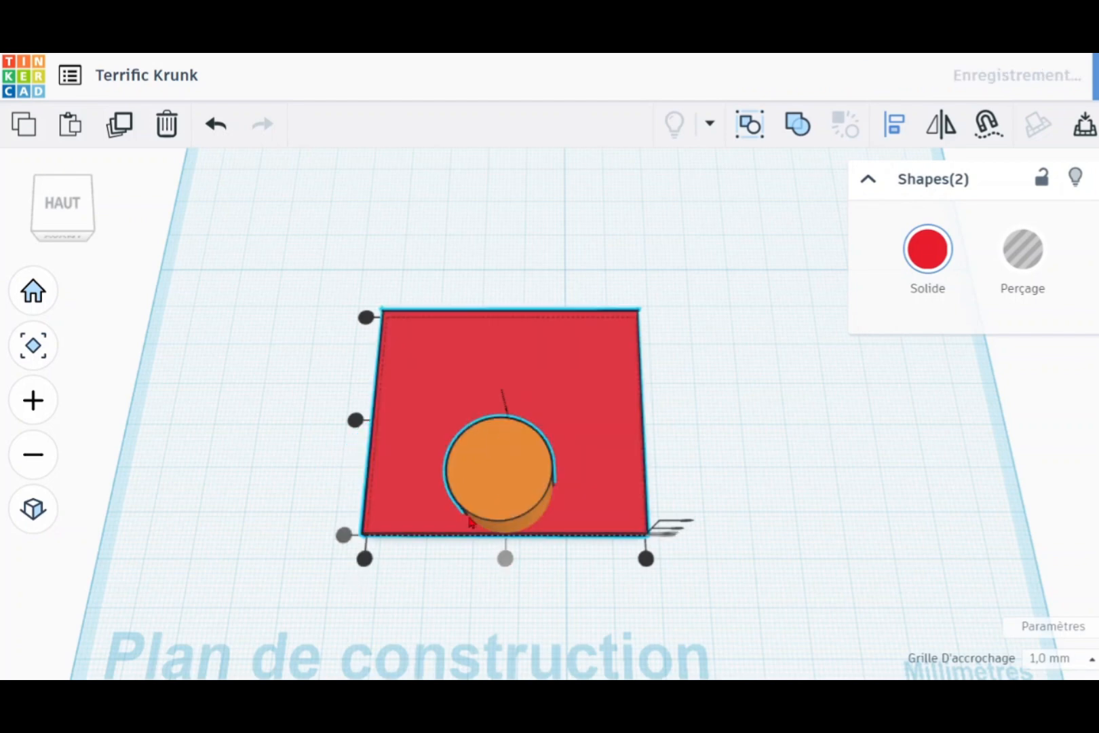
click(355, 419)
mouse_move(814, 531)
right_down()
mouse_move(804, 444)
mouse_move(817, 385)
mouse_move(817, 556)
right_up()
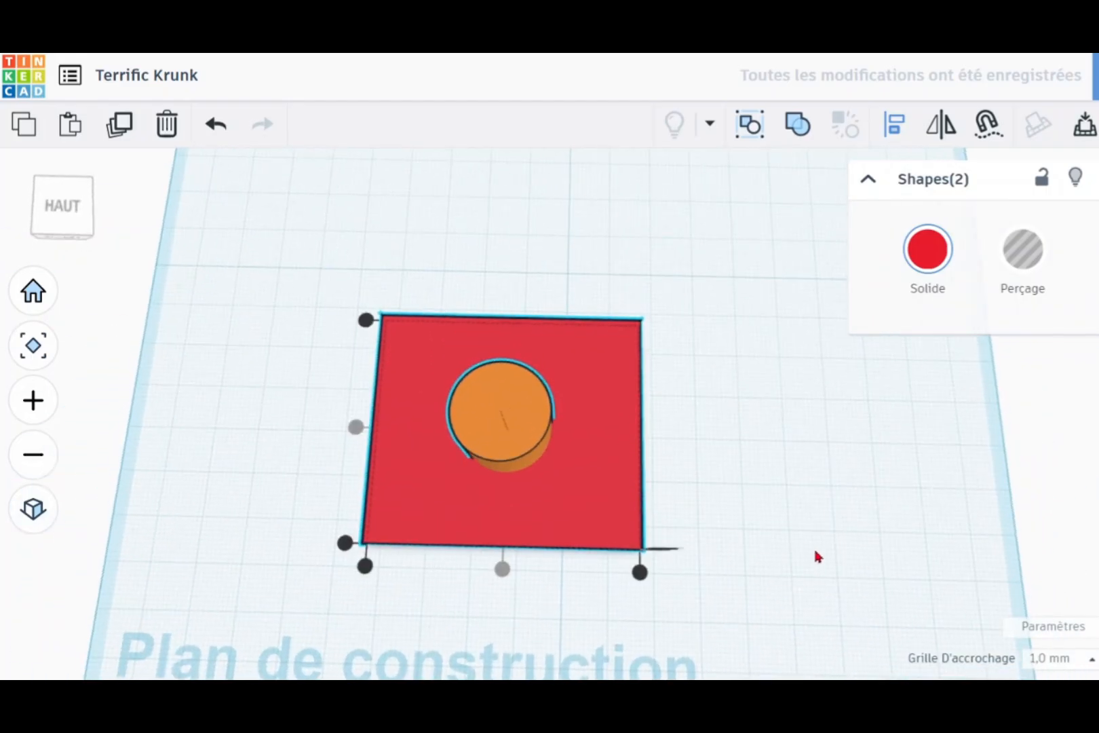
Step: Move the cylinder by hand slightly off the plate's centre
click(508, 421)
click(860, 437)
mouse_move(517, 414)
mouse_down()
mouse_move(558, 386)
mouse_move(453, 444)
mouse_move(510, 431)
mouse_up()
Step: Select both shapes again and realign the off-centre cylinder to the plate's middle along both horizontal axes
drag(692, 584, 190, 266)
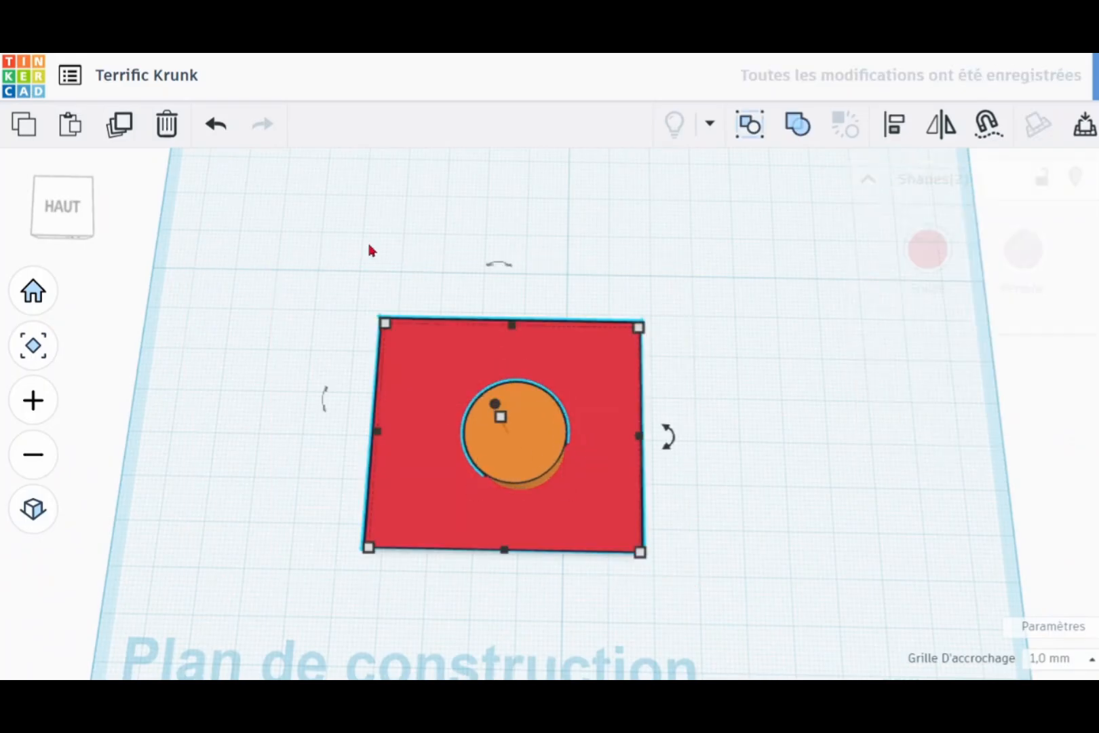
click(895, 128)
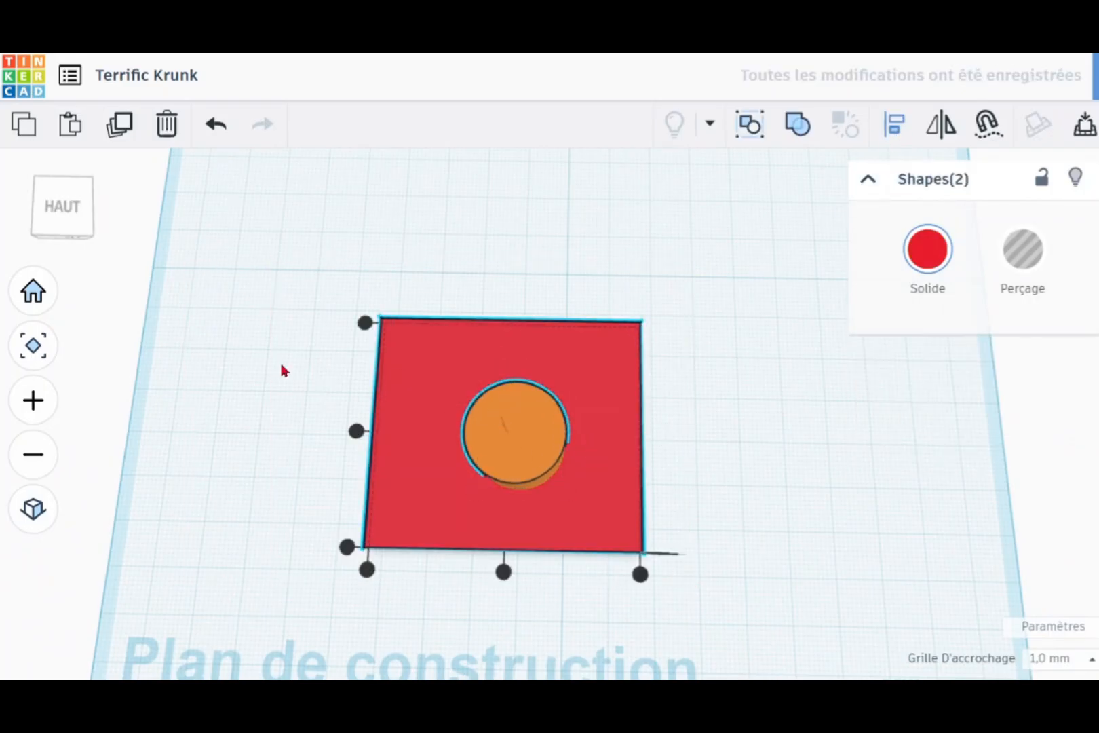
click(355, 431)
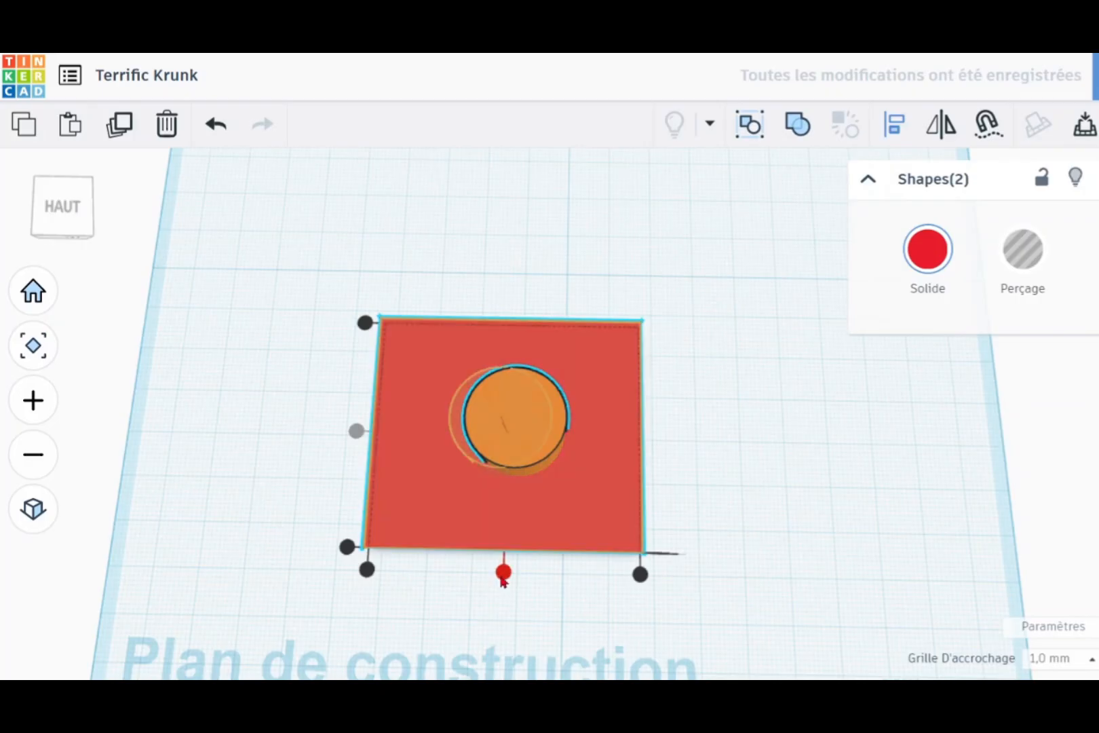
click(502, 571)
Step: Try aligning the plate vertically to the cylinder's middle and top, finishing with their bases level
right_drag(775, 522, 817, 503)
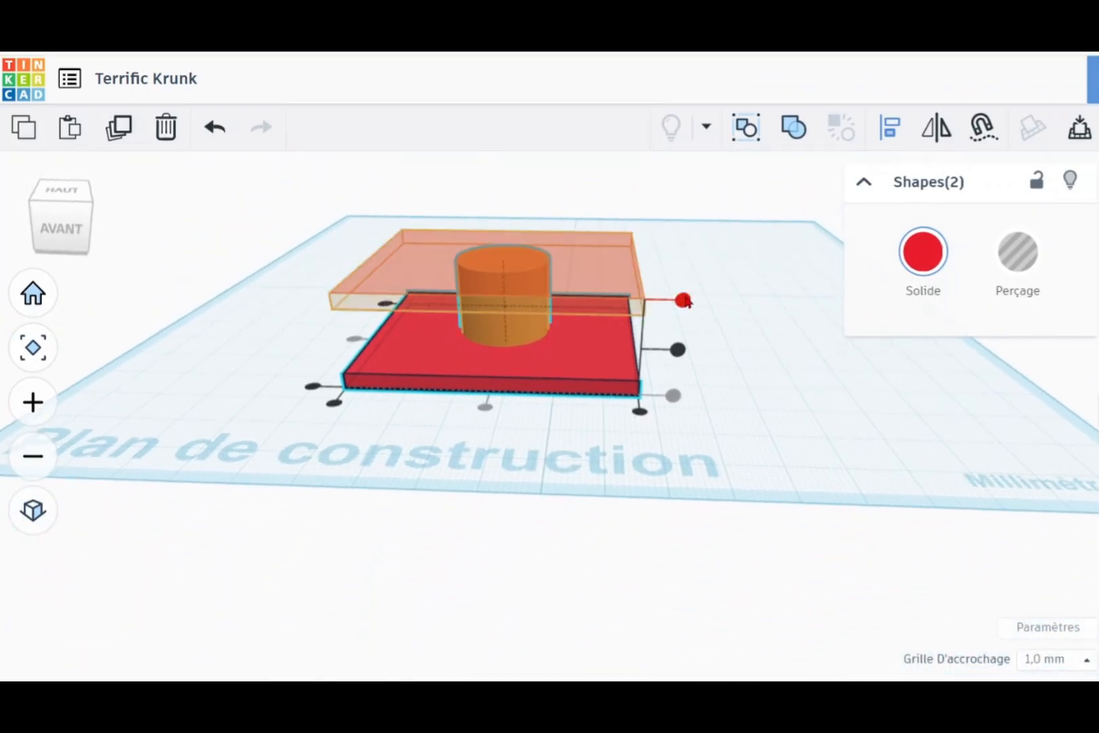
drag(683, 299, 683, 263)
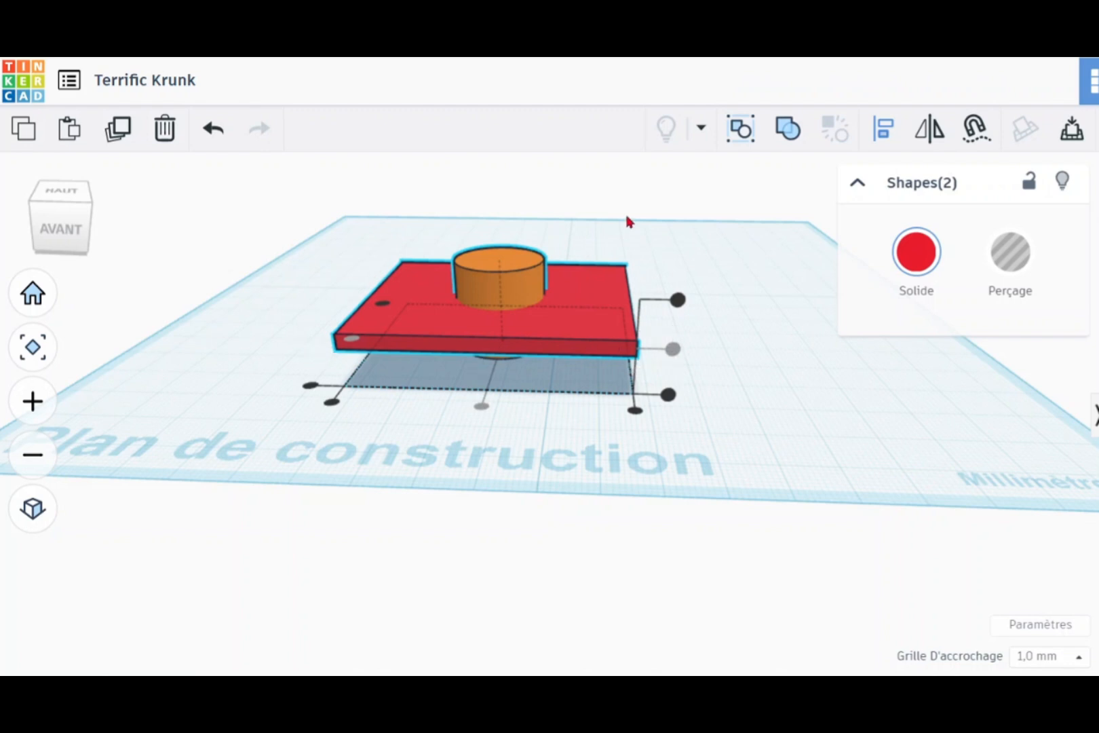
click(679, 305)
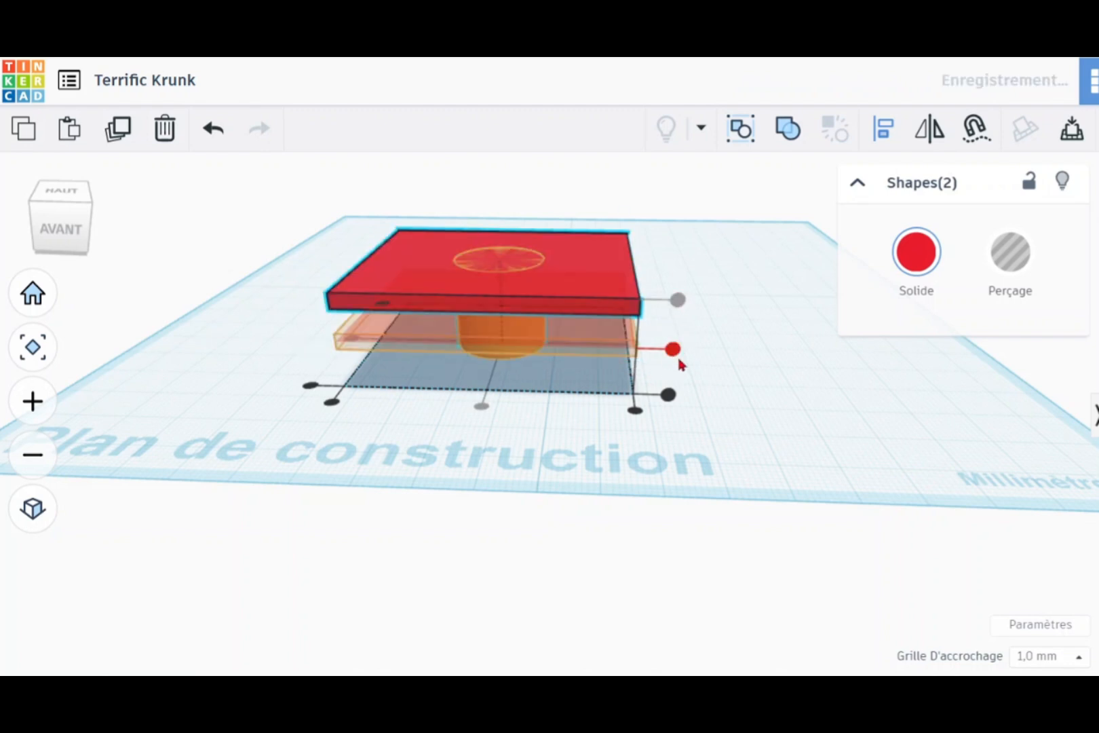
click(668, 399)
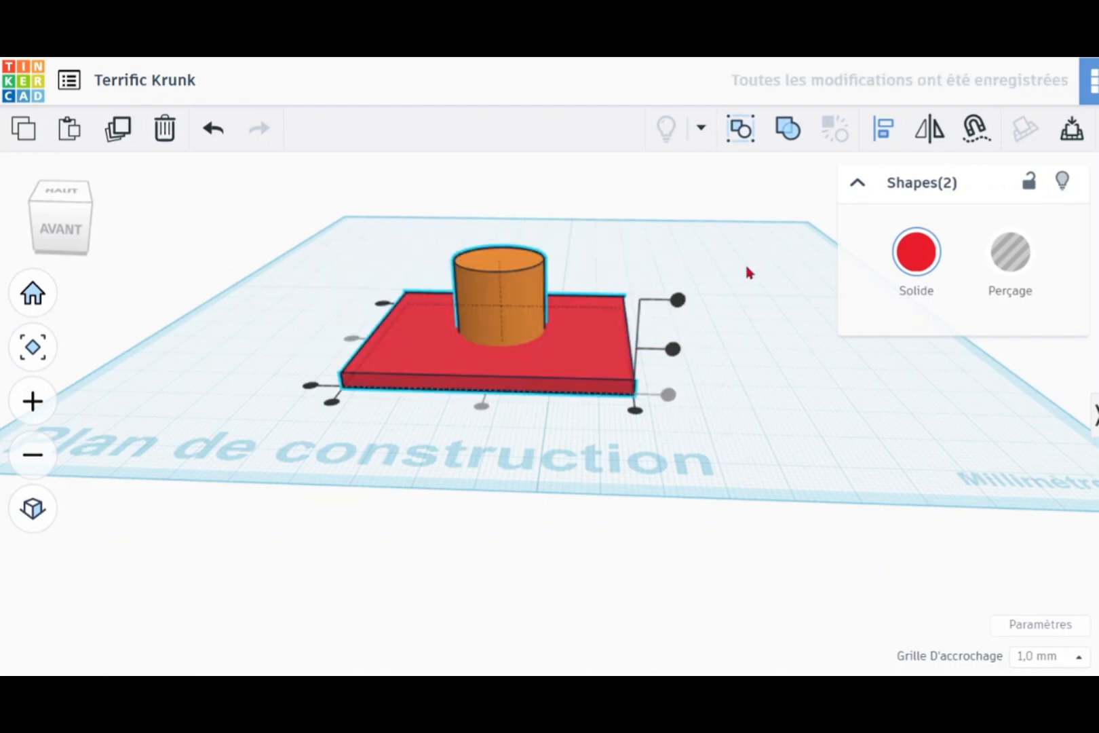
Step: Group the red plate and the orange cylinder into a single union
right_drag(718, 253, 670, 299)
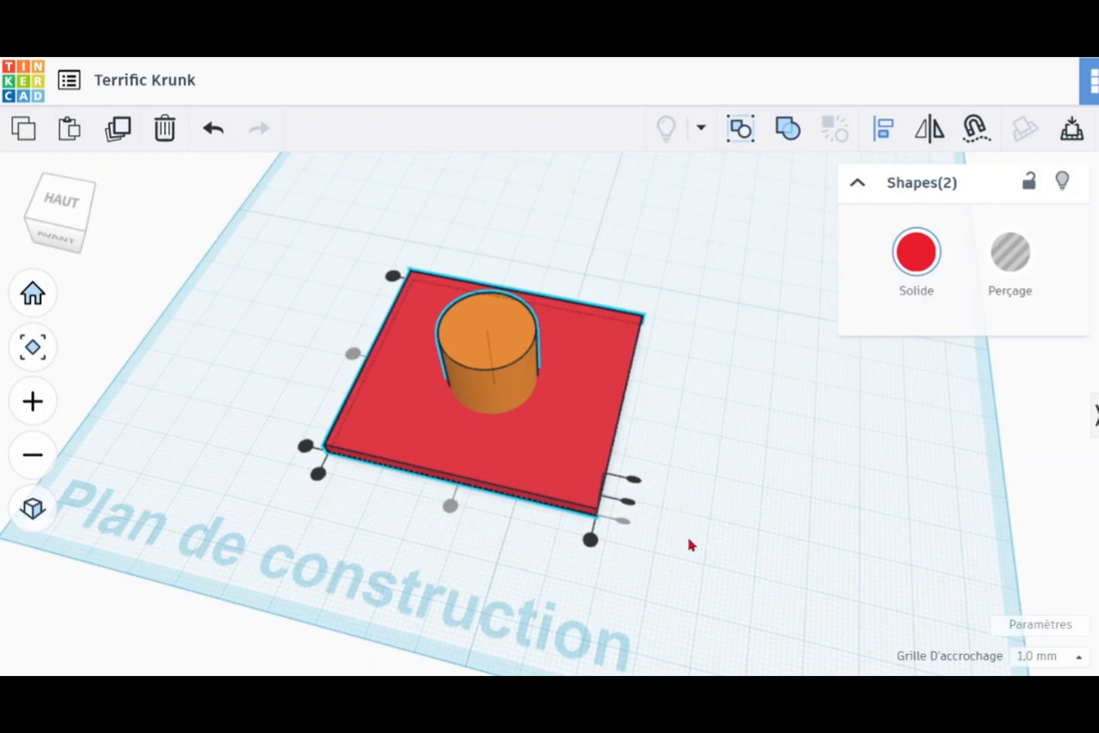
drag(687, 534, 312, 237)
click(787, 139)
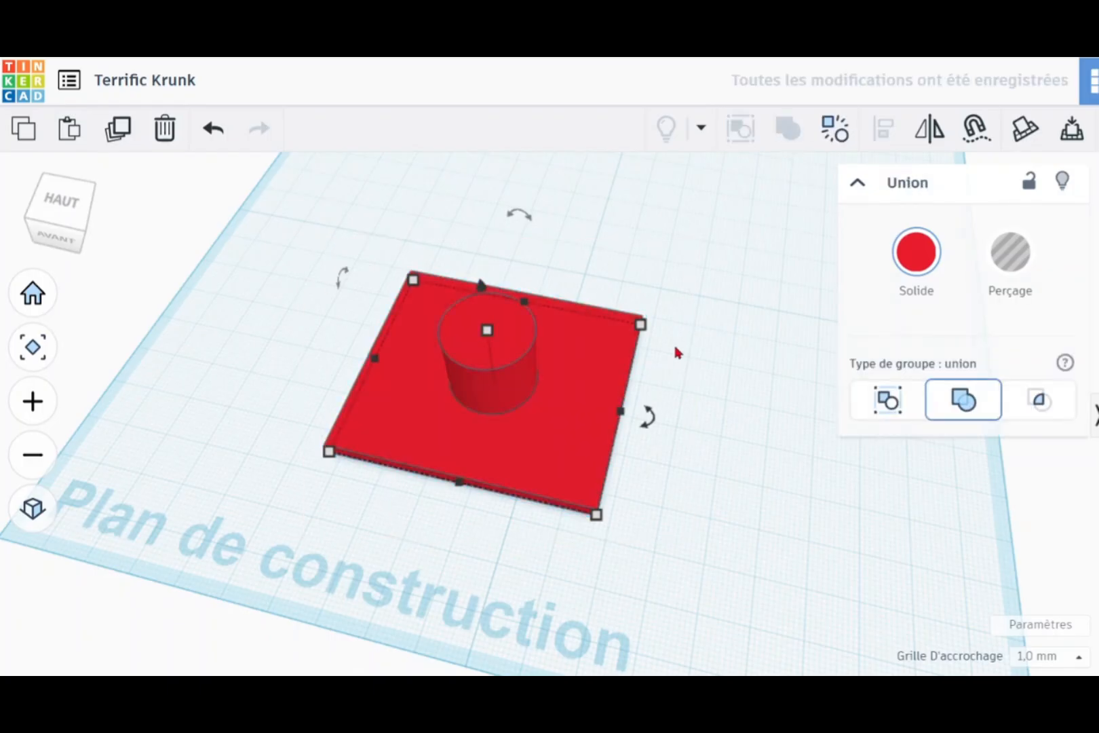
Step: Move the grouped plate and cylinder as one object to a new spot near the workplane's centre
mouse_move(687, 478)
right_down()
mouse_move(671, 324)
mouse_move(691, 324)
mouse_move(684, 469)
mouse_move(666, 476)
right_up()
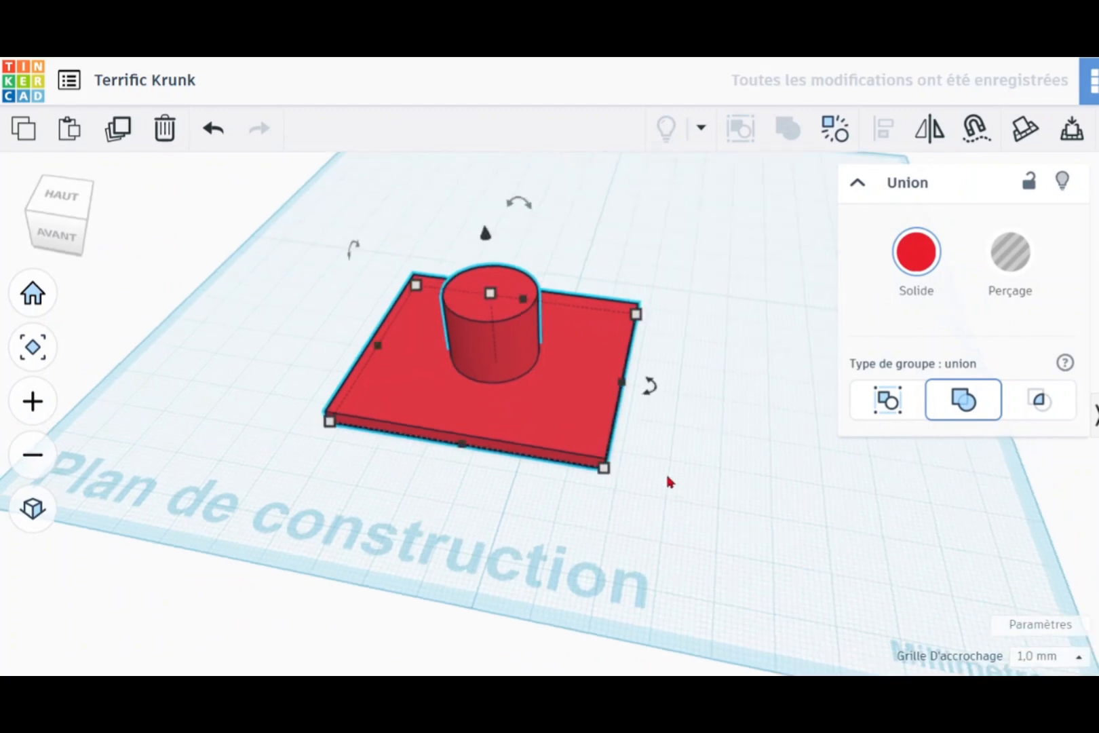
drag(572, 413, 717, 247)
drag(498, 313, 664, 350)
right_drag(706, 396, 773, 497)
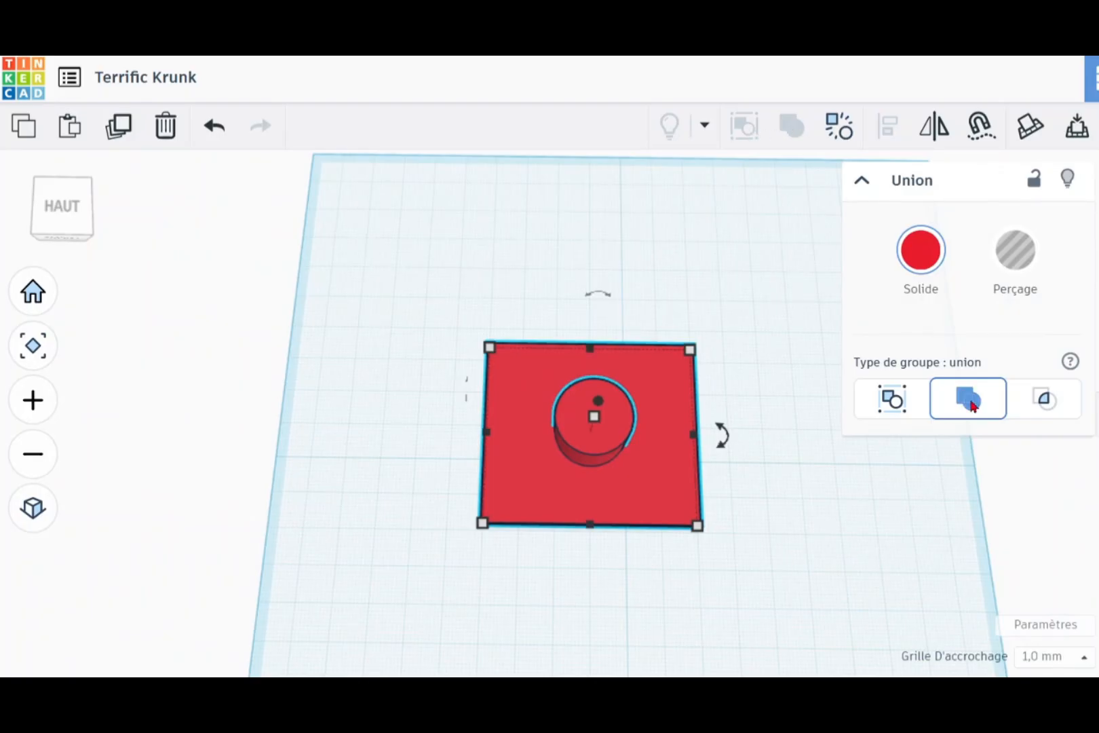
right_drag(847, 559, 675, 428)
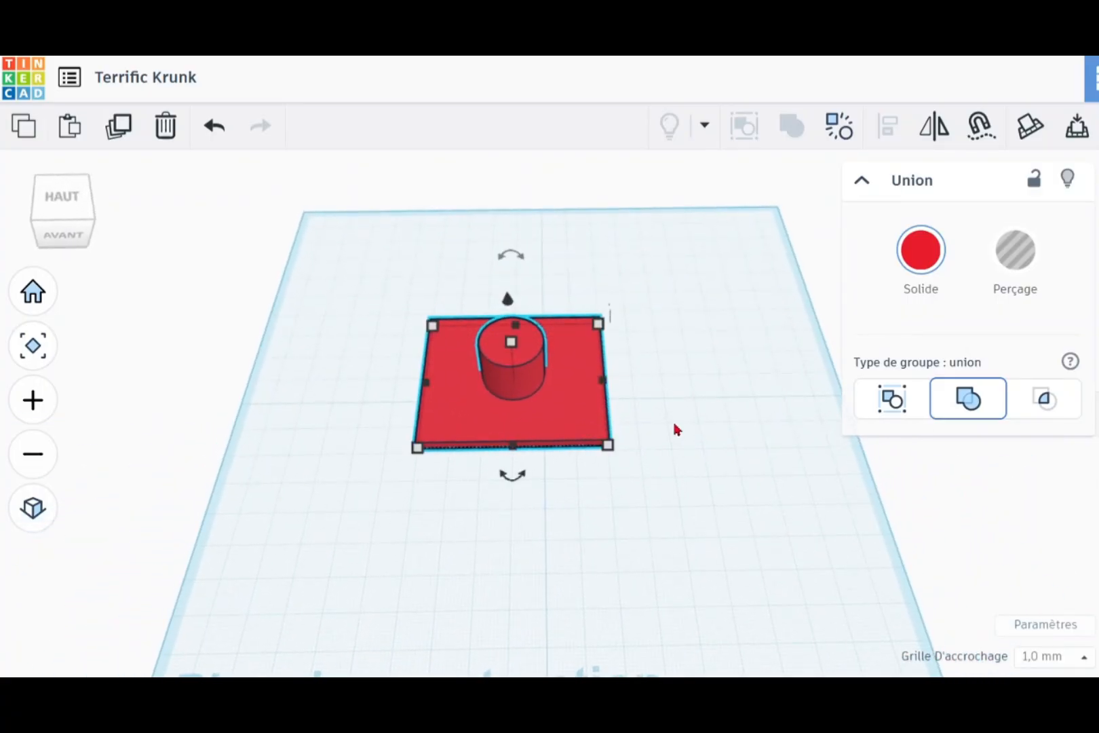